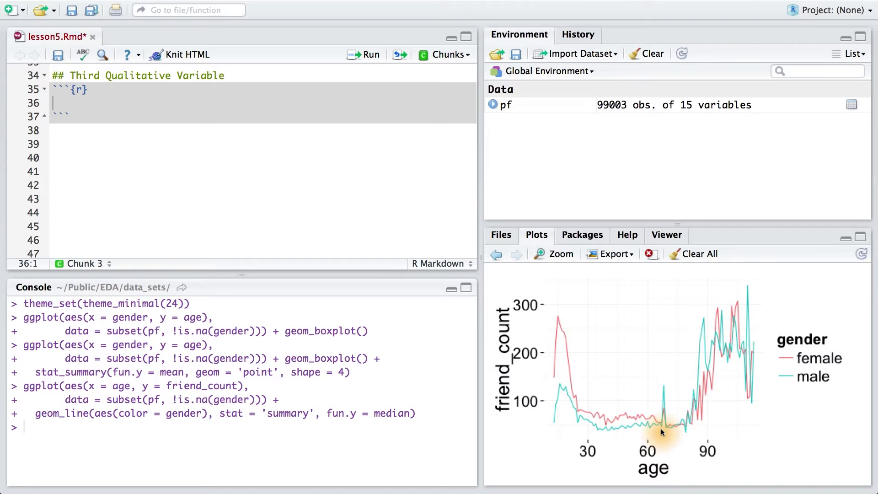
pyautogui.write('library(dplyr)')
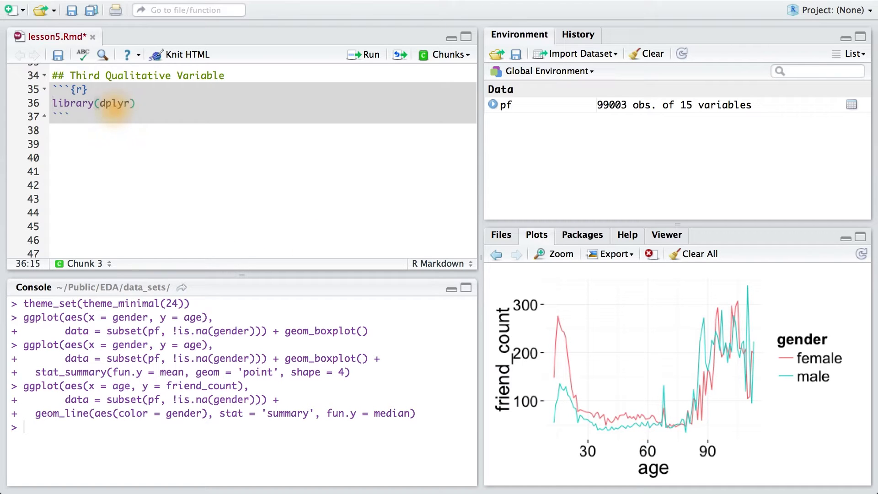
# - Write library(dplyr), a '#chain functions together %.%' comment, and 'pf.fc_by_age_gender <- pf %.%'
pyautogui.press('Return')
pyautogui.write('#chain functions together ')
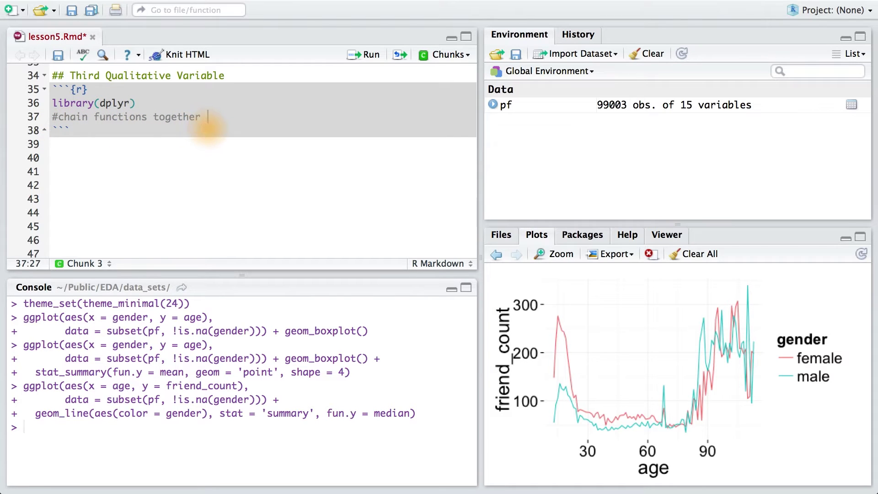
pyautogui.write('%.%')
pyautogui.press('Return')
pyautogui.write('pf.fc_by_age_gender')
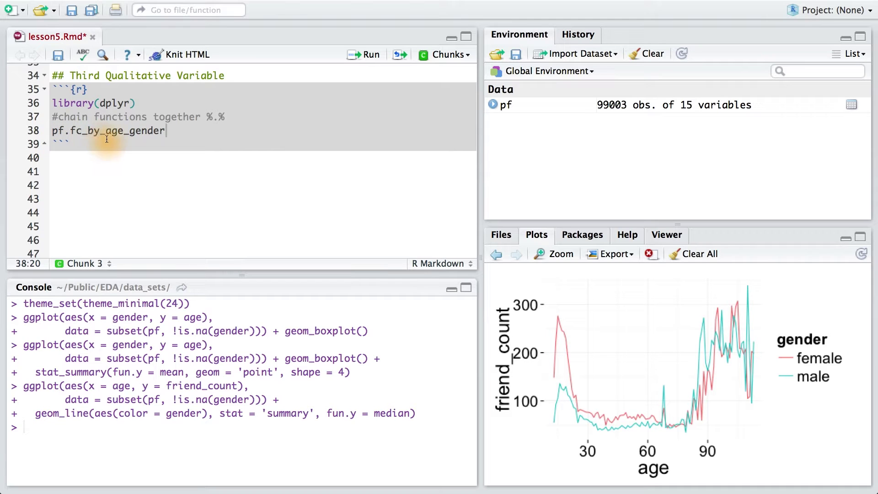
pyautogui.write(' <- ')
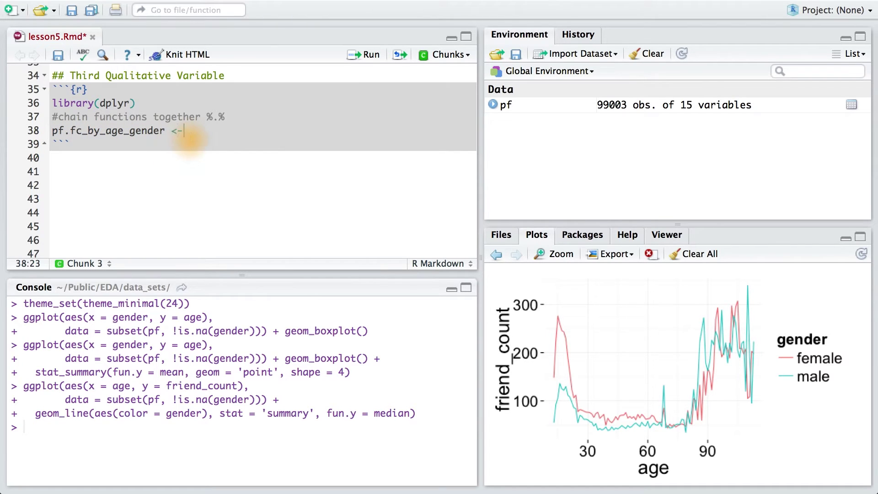
pyautogui.write('pf ')
pyautogui.write('%.%')
pyautogui.press('Return')
pyautogui.write('group_')
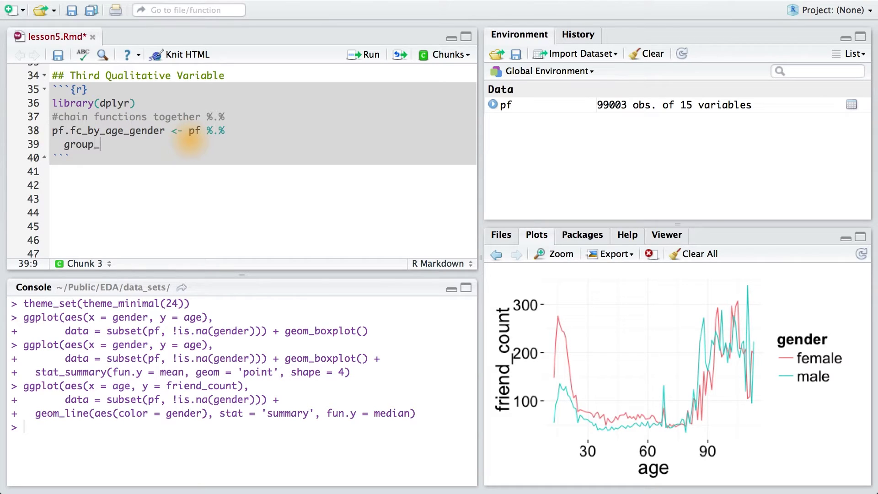
pyautogui.write('by(age, gender) %.%')
# - Add group_by(age, gender), summarise of mean/median friend_count and n, ungroup(), and arrange(age)
pyautogui.press('Return')
pyautogui.write('summ')
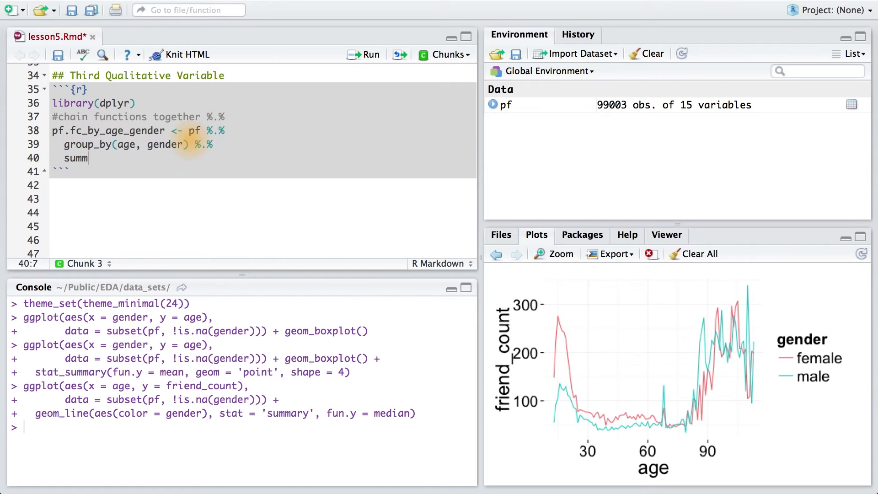
pyautogui.write('ariae')
pyautogui.write('()')
pyautogui.press('Left')
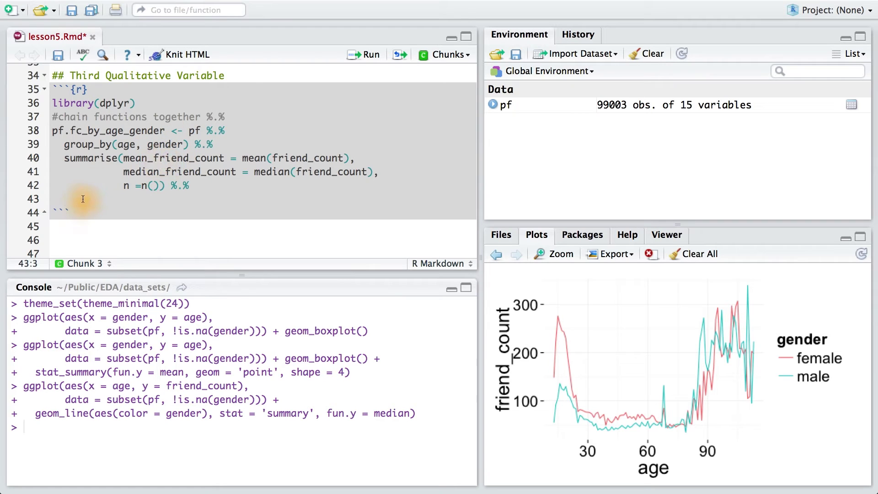
pyautogui.write('ngrou')
pyautogui.write('p() %.%')
pyautogui.press('Return')
pyautogui.write('arrange(age)')
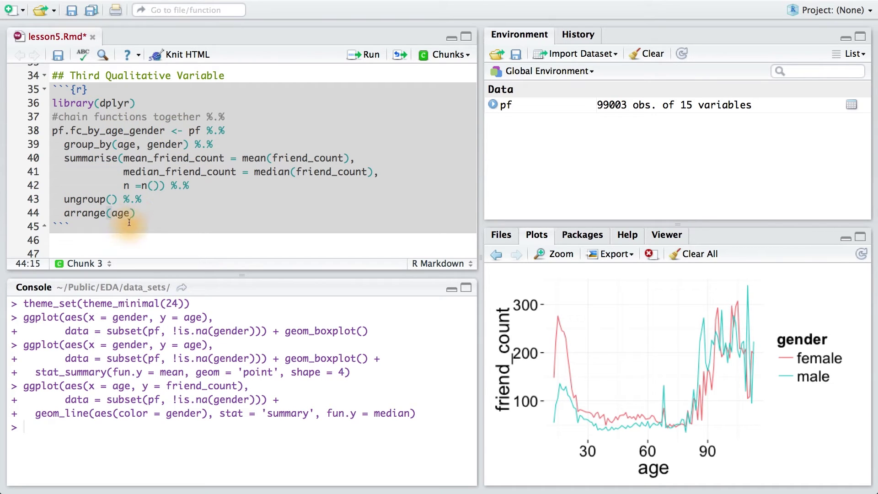
pyautogui.click(188, 132)
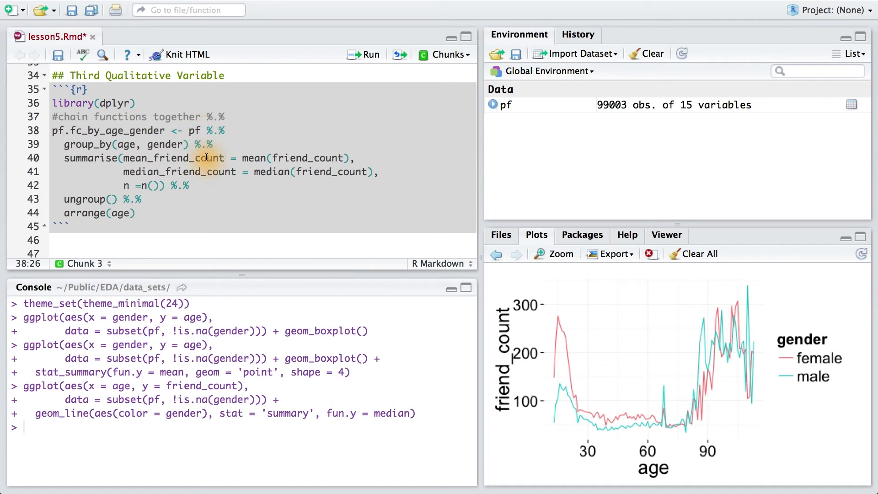
# - Insert filter(!is.na(gender)) %.% after 'pf %.%' on line 38
pyautogui.click(236, 133)
pyautogui.press('Return')
pyautogui.write('filter')
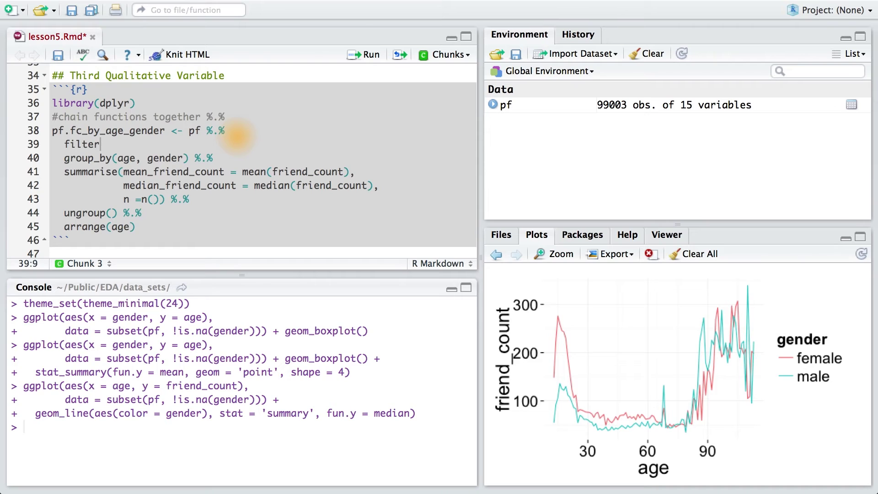
pyautogui.write('(!is.na(gender')
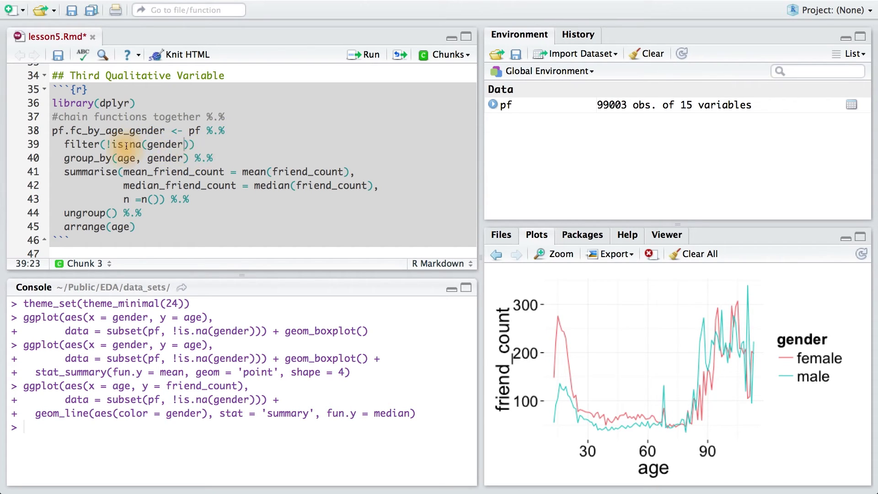
pyautogui.write(')')
pyautogui.click(213, 149)
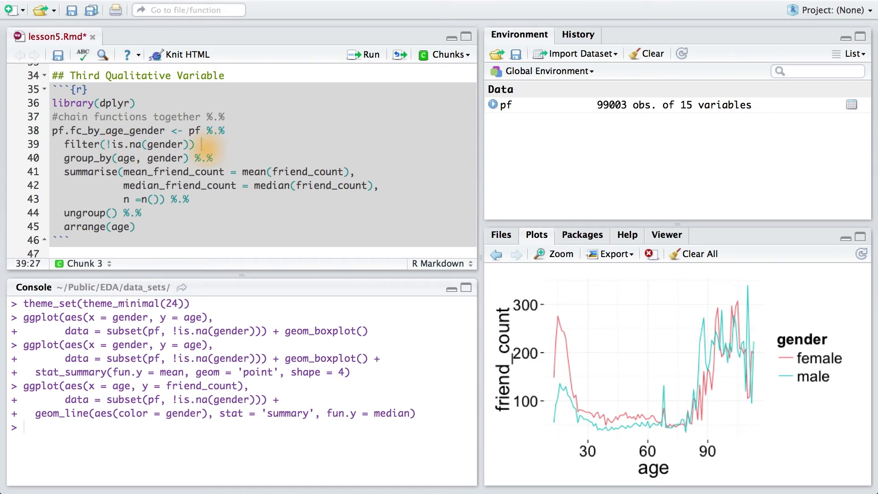
pyautogui.write('%.%')
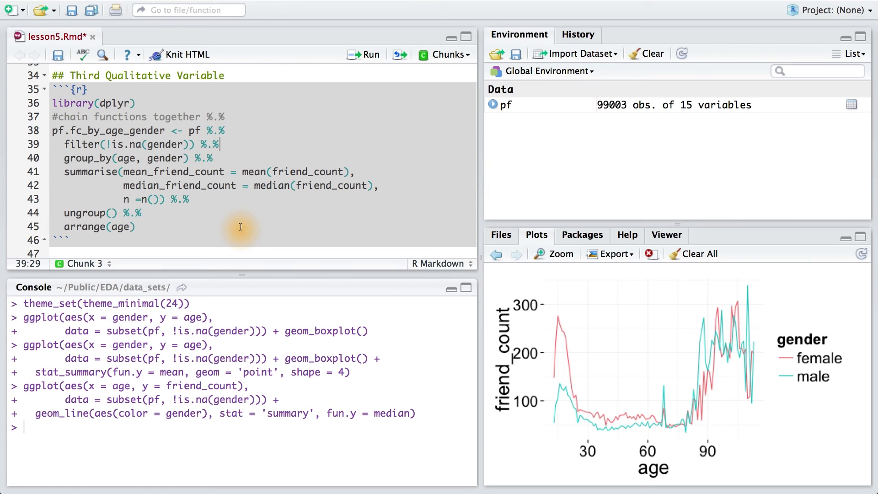
# - Run the chain, then rerun from library(dplyr) to build the 202-row pf.fc_by_age_gender
pyautogui.hotkey('ctrl', 'Return')
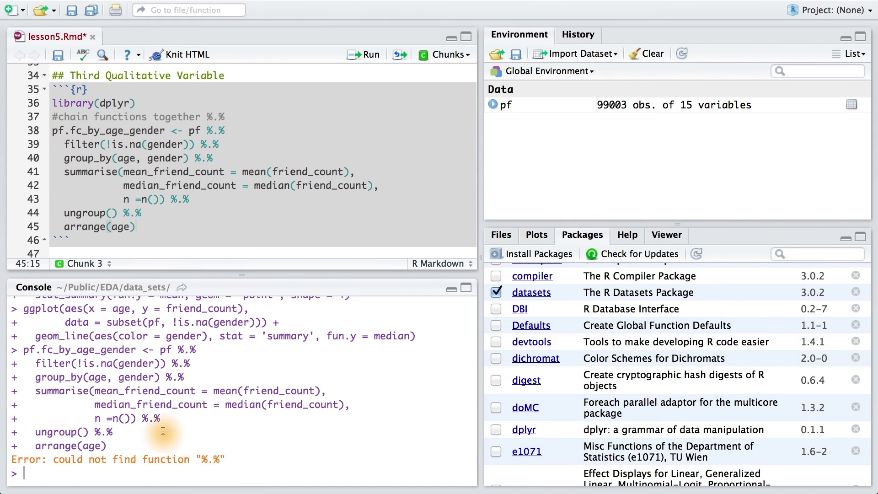
pyautogui.click(136, 103)
pyautogui.hotkey('ctrl', 'Return')
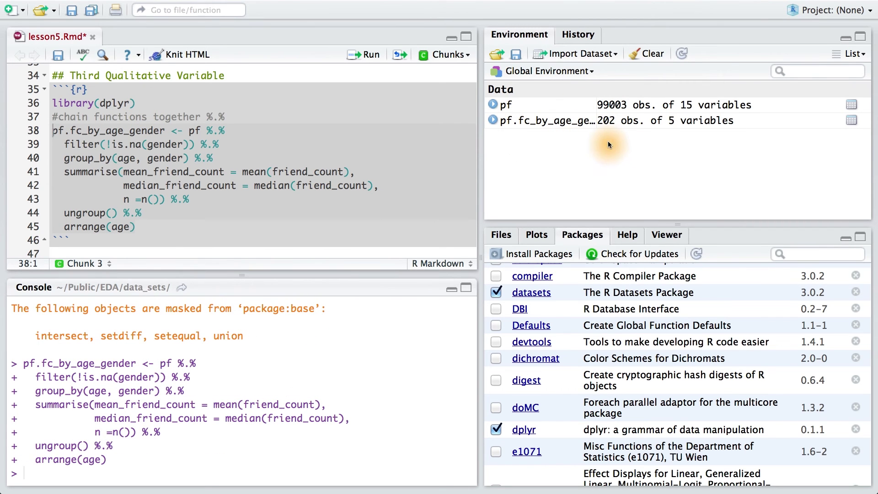
pyautogui.write('head(pf.fc_by_age_gender)')
# - Run head(pf.fc_by_age_gender) to show age, gender, mean and median friend_count, and n
pyautogui.press('Home')
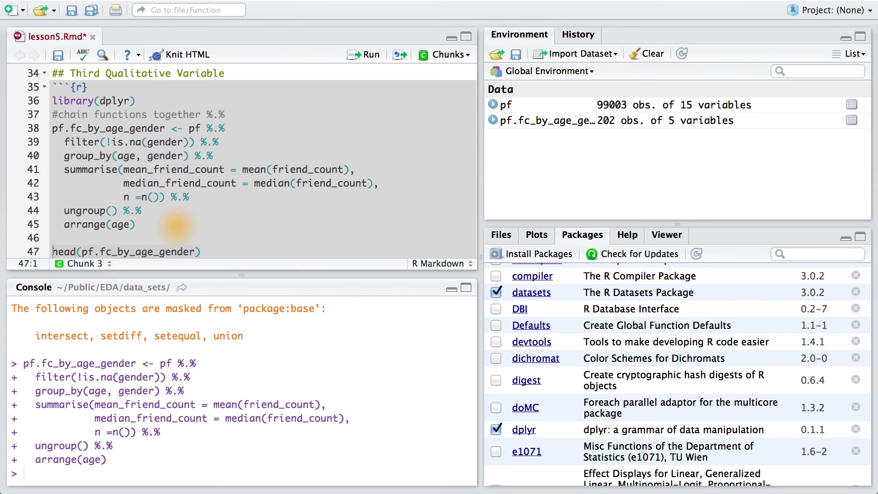
pyautogui.hotkey('ctrl', 'Return')
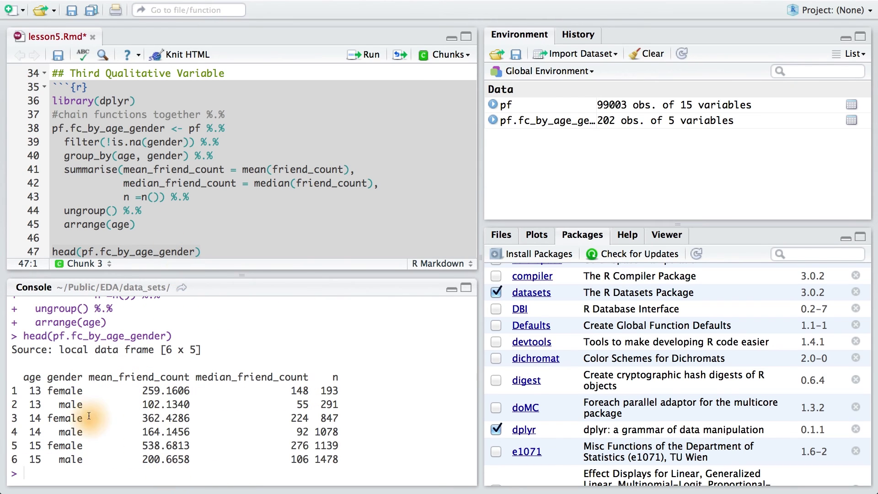